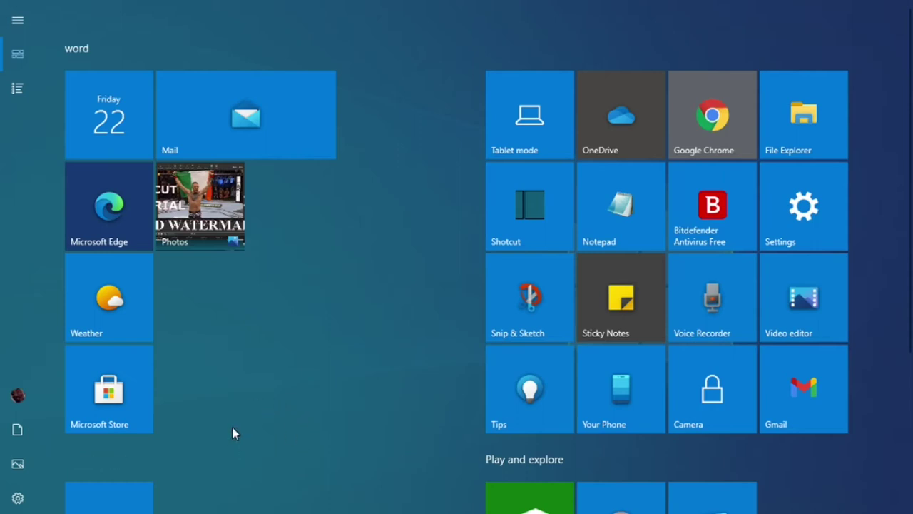
Show the full All apps list in the Start menu
click(18, 90)
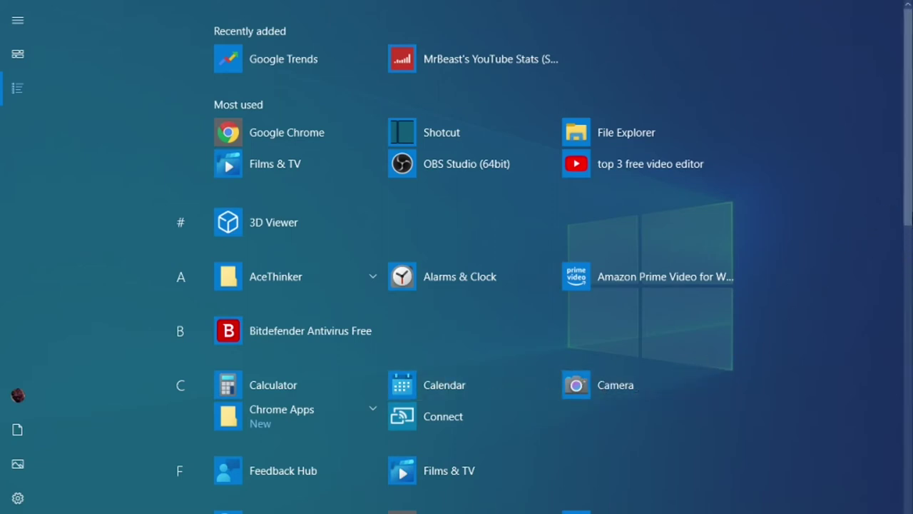
drag(908, 210, 904, 385)
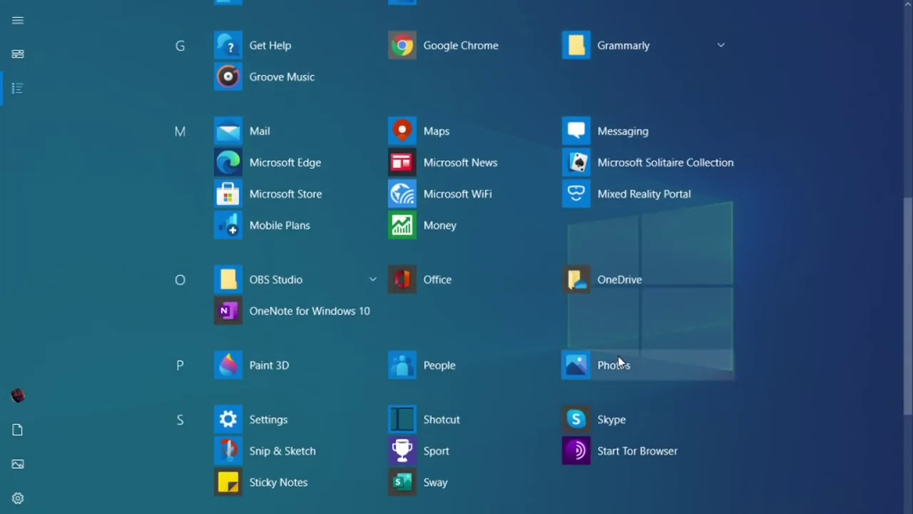
Launch Office from the apps list and maximize its window
click(427, 279)
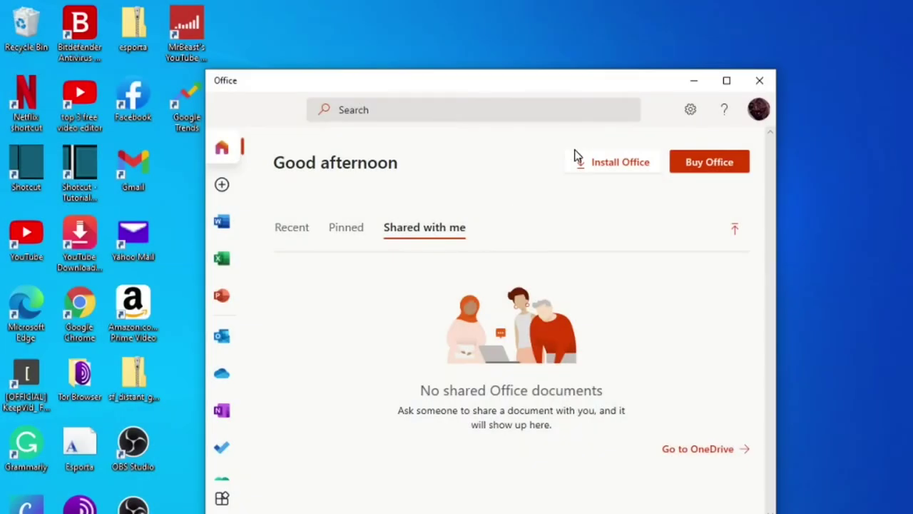
click(729, 80)
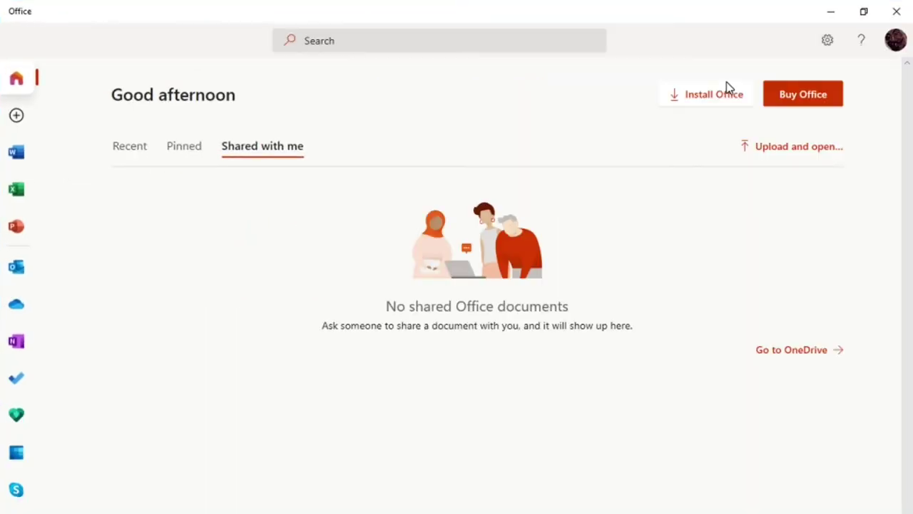